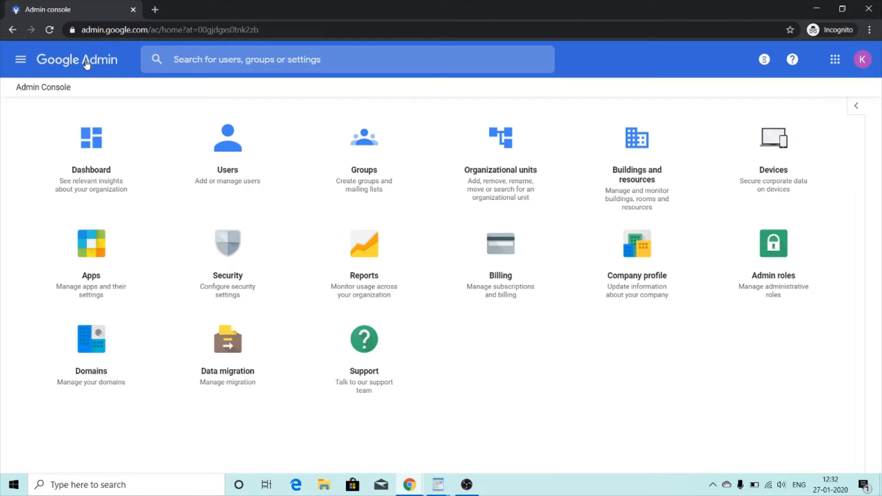
- Go to Apps > G Suite > Gmail and scroll the Gmail settings down to Advanced settings
{"action": "left_click", "coordinate": [86, 267]}
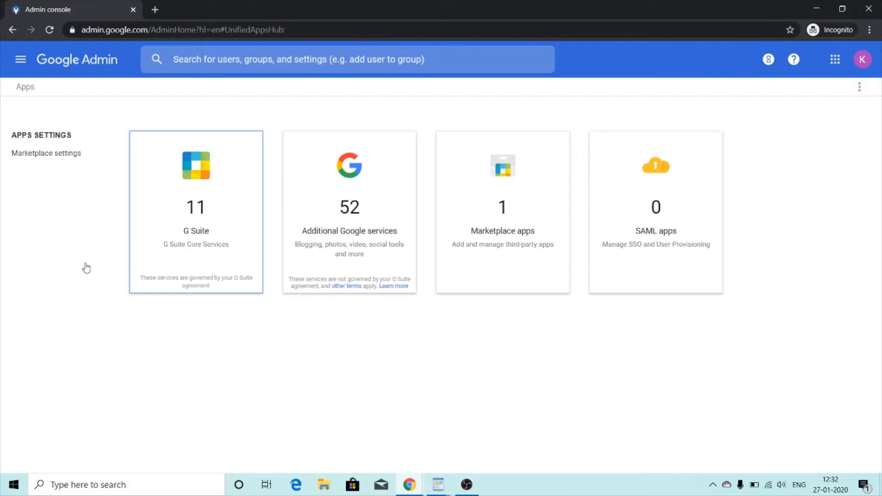
{"action": "left_click", "coordinate": [192, 228]}
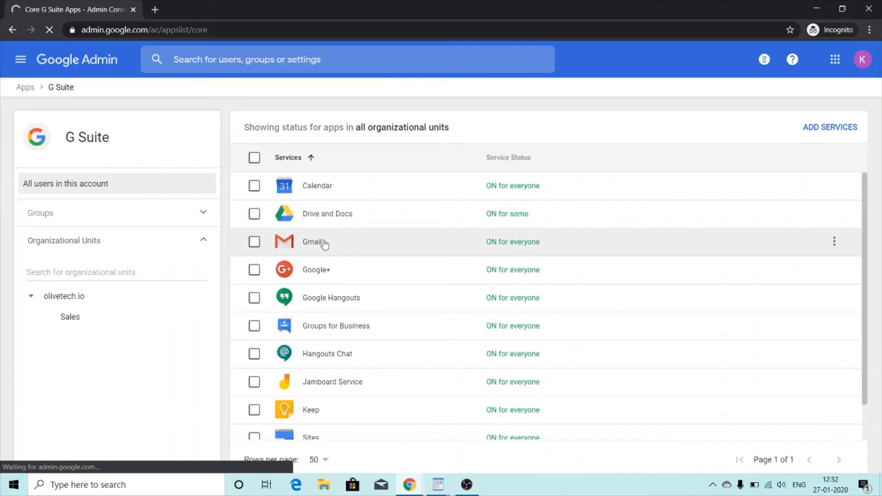
{"action": "left_click", "coordinate": [316, 242]}
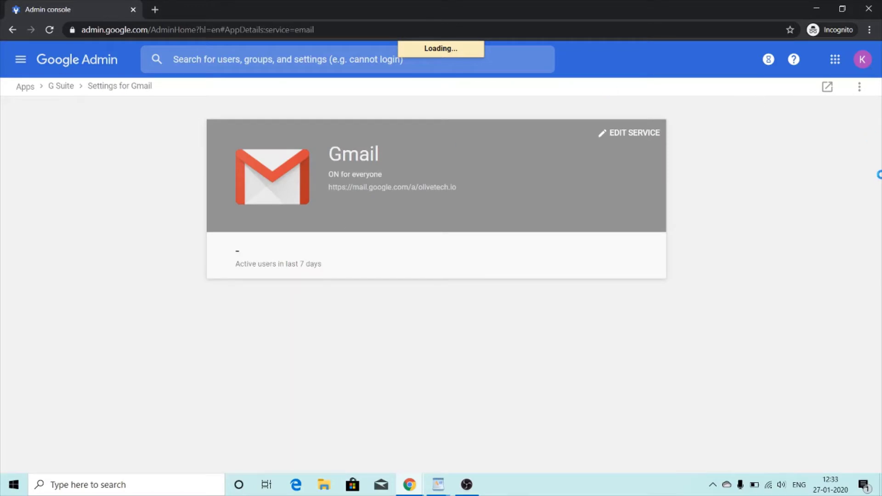
{"action": "left_click_drag", "start_coordinate": [880, 179], "coordinate": [880, 390]}
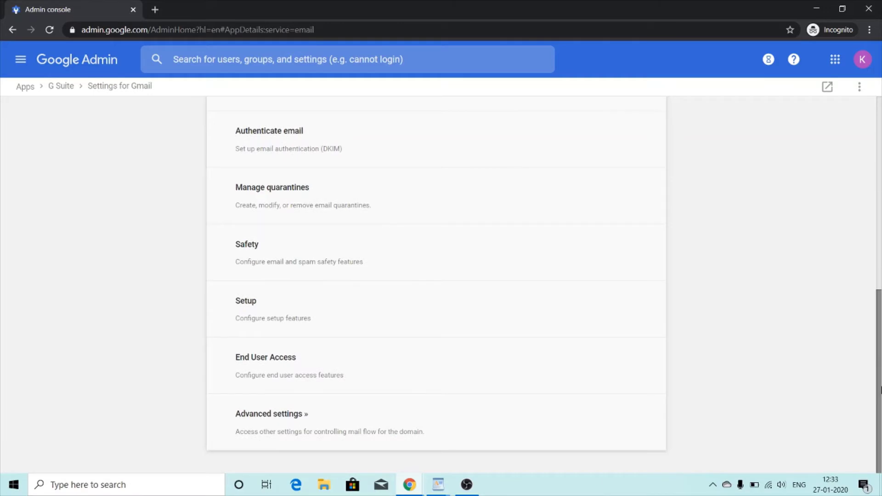
- Open Gmail's Advanced settings and scroll the General Settings down to Attachment compliance
{"action": "left_click", "coordinate": [326, 417]}
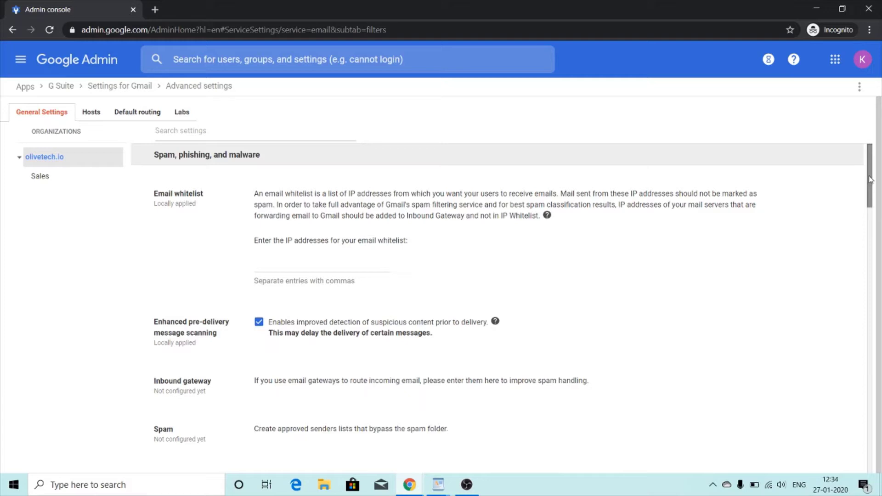
{"action": "left_click_drag", "start_coordinate": [869, 179], "coordinate": [877, 254]}
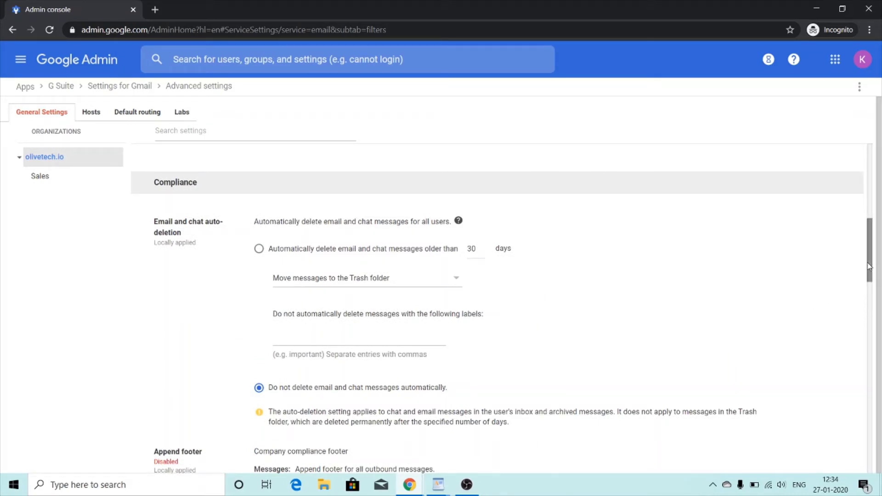
{"action": "left_click_drag", "start_coordinate": [869, 266], "coordinate": [878, 351]}
{"action": "mouse_move", "coordinate": [406, 295]}
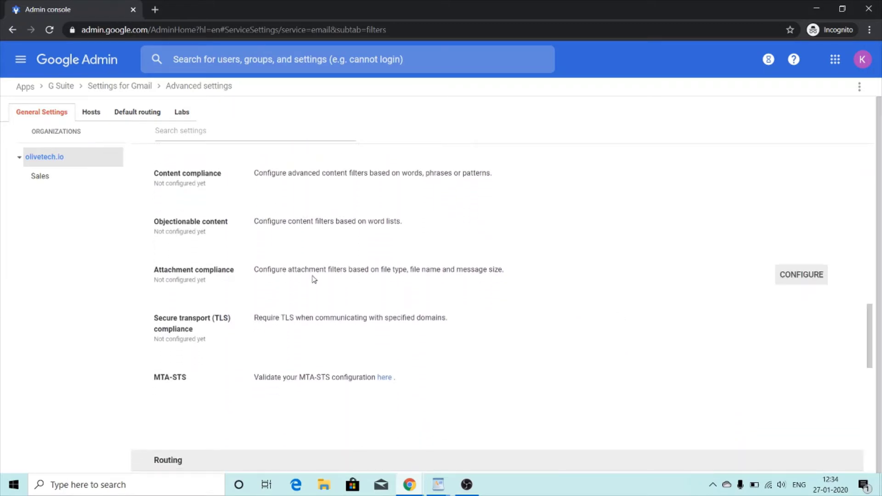
- Configure Attachment compliance with the description 'compliance policy to remove multimedia attachements'
{"action": "left_click", "coordinate": [801, 283]}
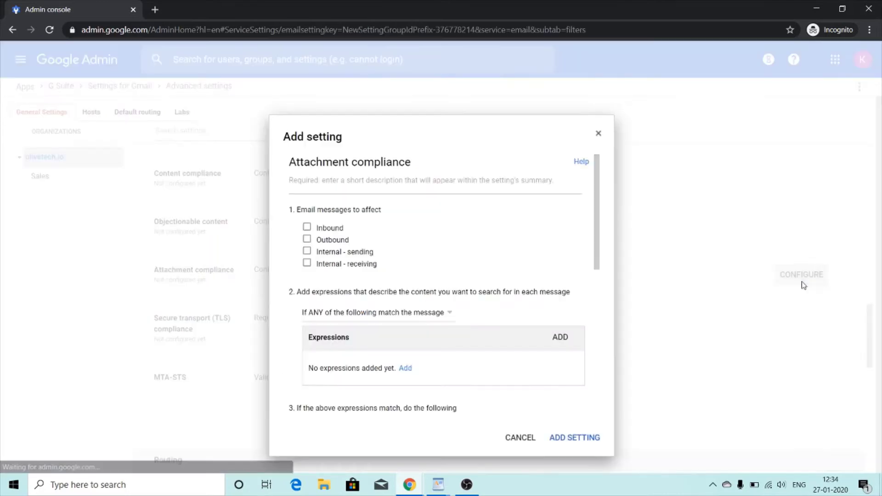
{"action": "left_click", "coordinate": [484, 181]}
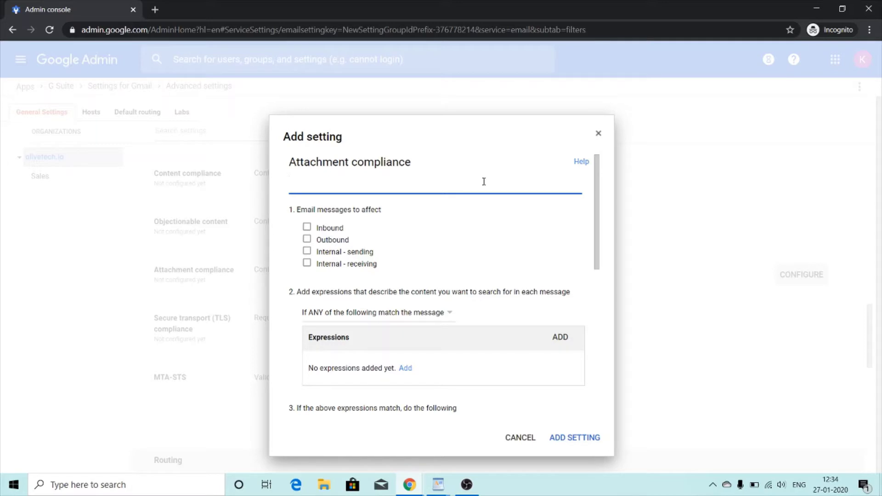
{"action": "type", "text": "compliance policy to remov"}
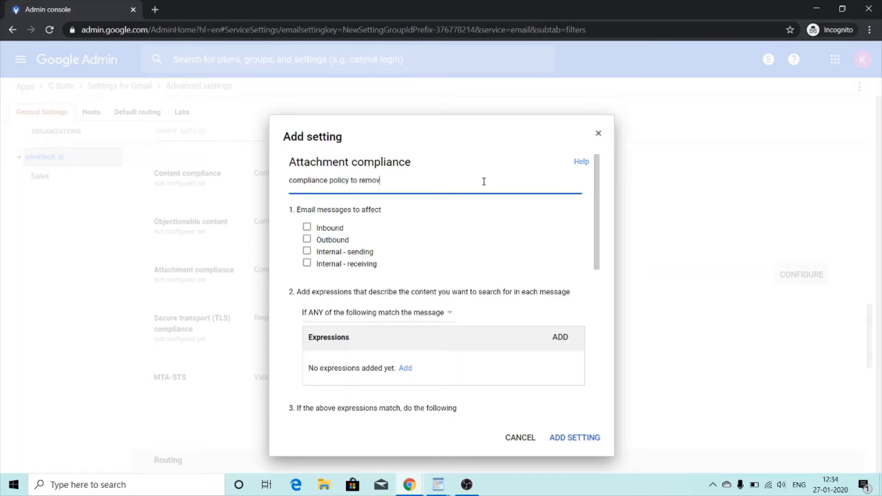
{"action": "type", "text": "e multimedia attachem"}
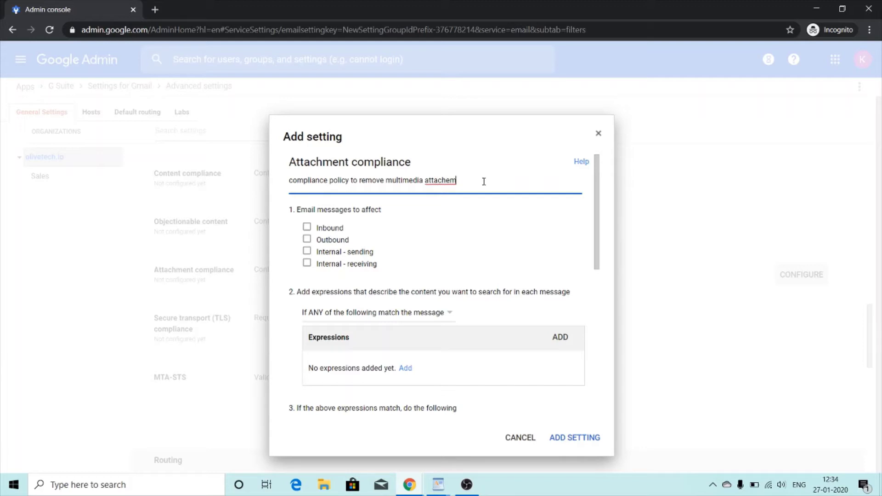
{"action": "type", "text": "ents"}
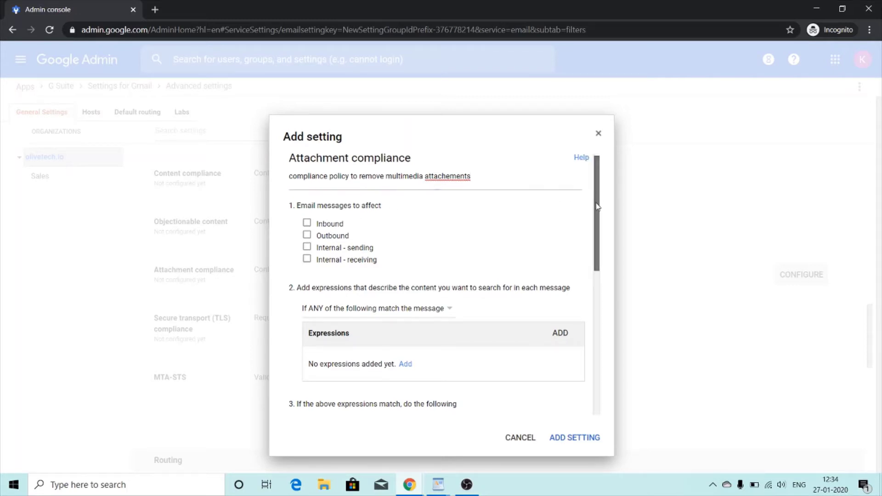
{"action": "scroll", "coordinate": [596, 199], "scroll_direction": "down", "scroll_amount": 1}
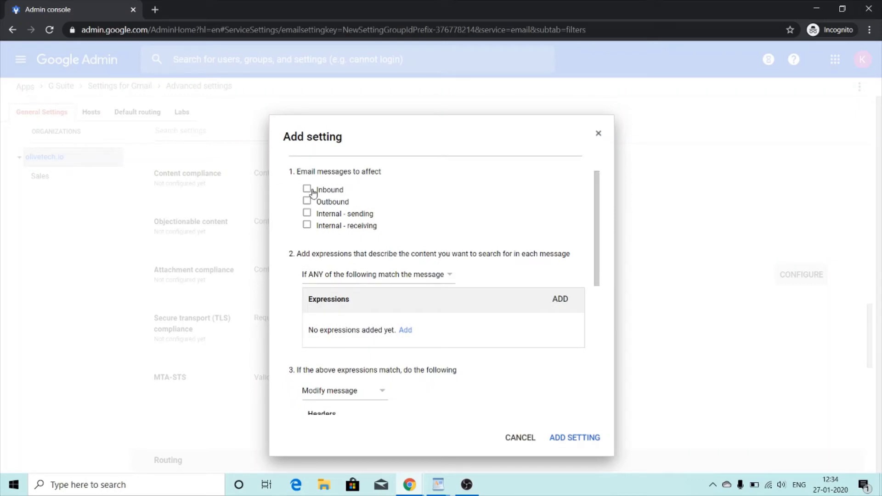
- Apply the rule to Inbound messages, triggering if ANY expression matches the message
{"action": "left_click", "coordinate": [308, 190]}
{"action": "left_click_drag", "start_coordinate": [597, 221], "coordinate": [596, 240]}
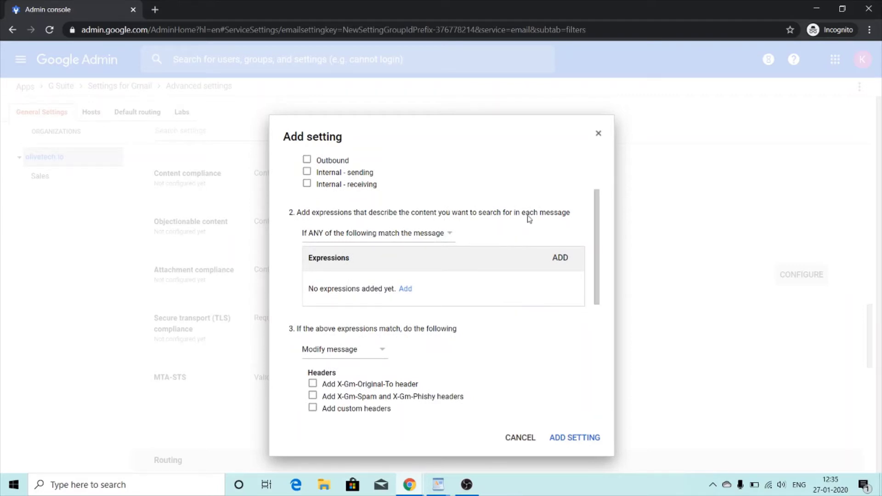
{"action": "left_click", "coordinate": [448, 237]}
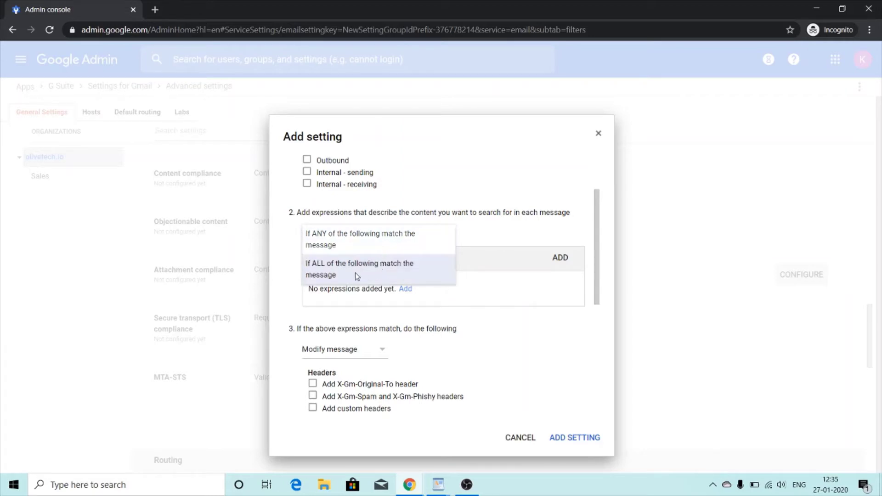
{"action": "left_click", "coordinate": [407, 252]}
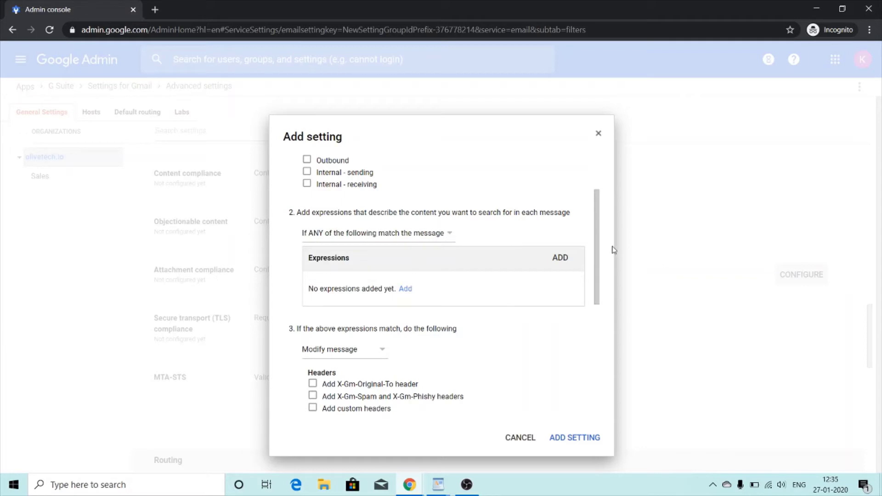
- Add an expression matching Video and multimedia, Music and sound, and Images attachments, then reopen it
{"action": "left_click", "coordinate": [572, 262]}
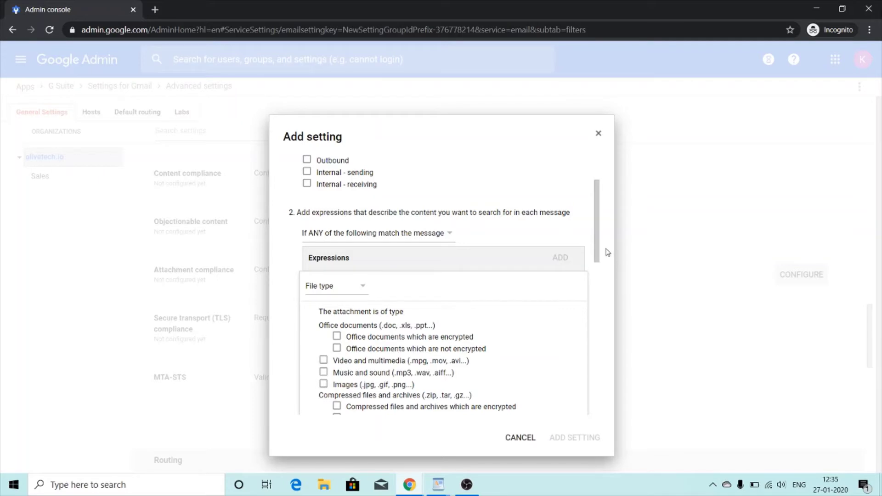
{"action": "left_click_drag", "start_coordinate": [596, 245], "coordinate": [597, 271]}
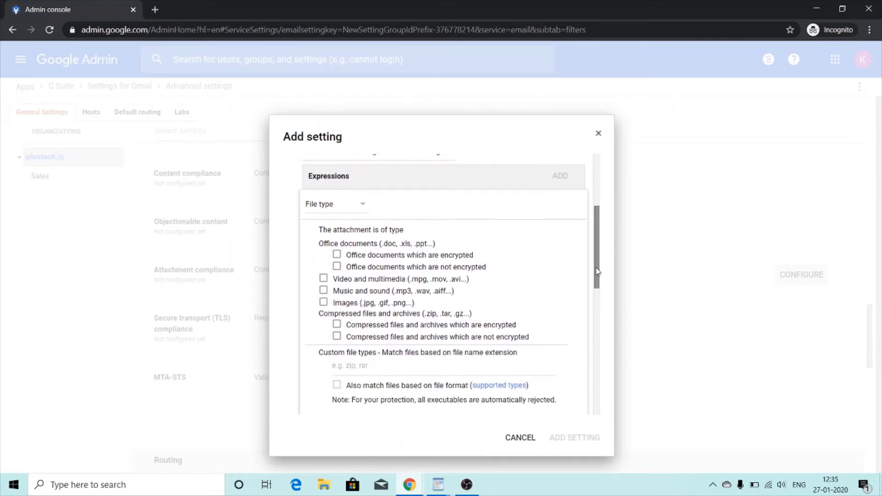
{"action": "left_click", "coordinate": [323, 279]}
{"action": "left_click", "coordinate": [324, 291]}
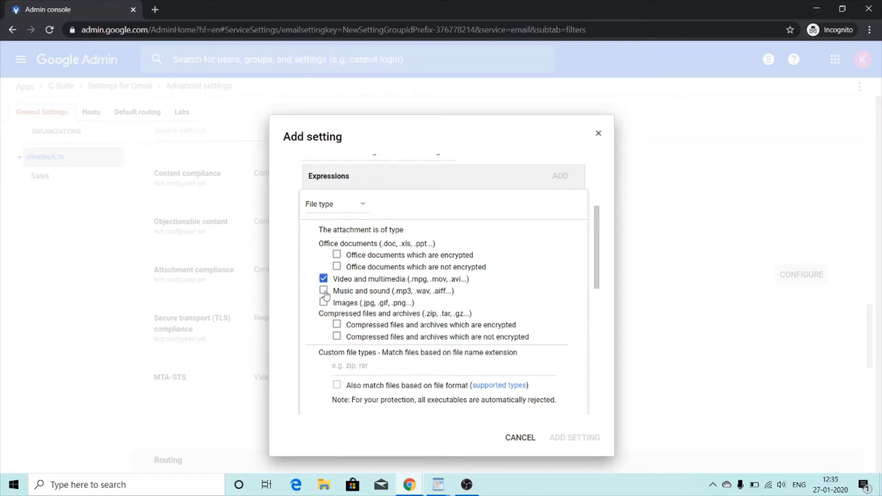
{"action": "left_click", "coordinate": [324, 302]}
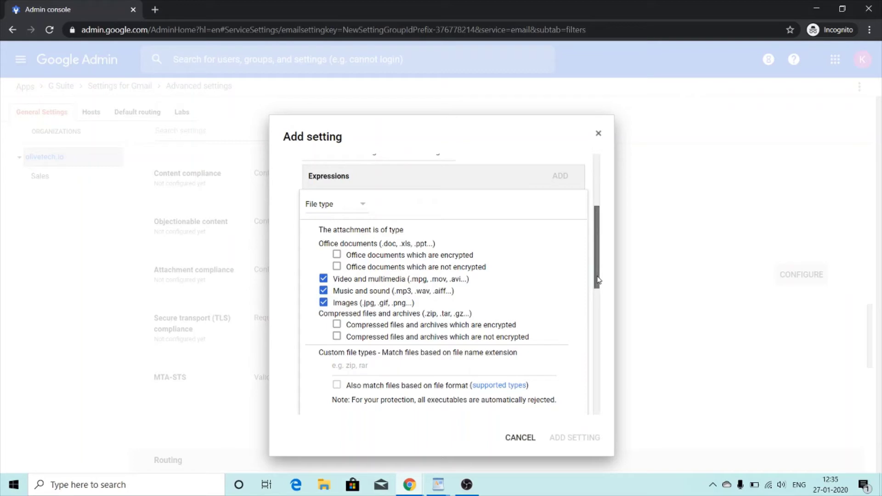
{"action": "left_click_drag", "start_coordinate": [594, 278], "coordinate": [601, 309]}
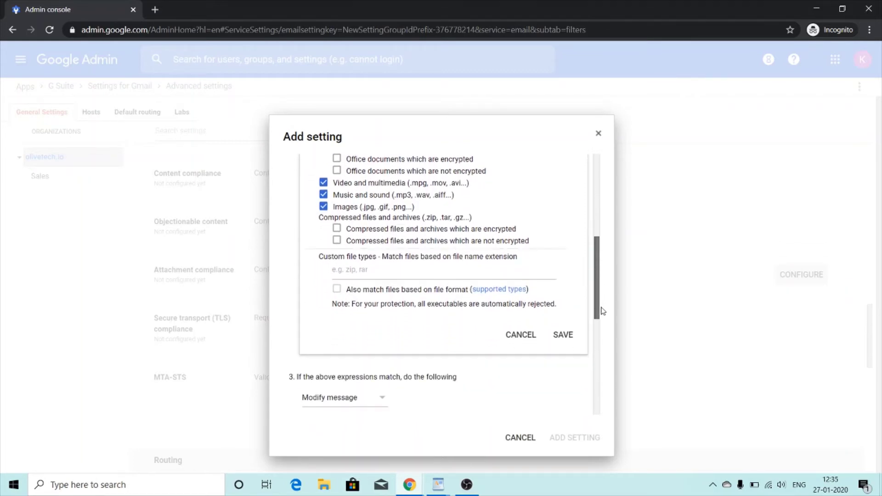
{"action": "left_click", "coordinate": [565, 334]}
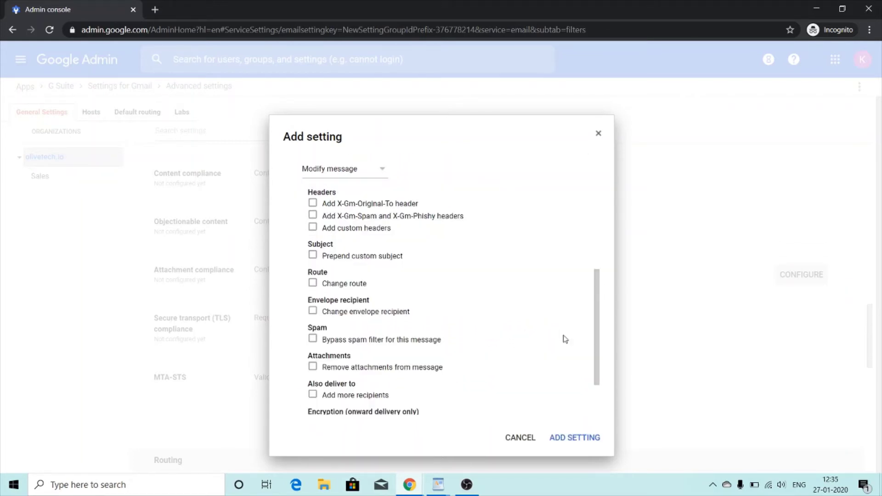
{"action": "left_click_drag", "start_coordinate": [597, 299], "coordinate": [600, 252]}
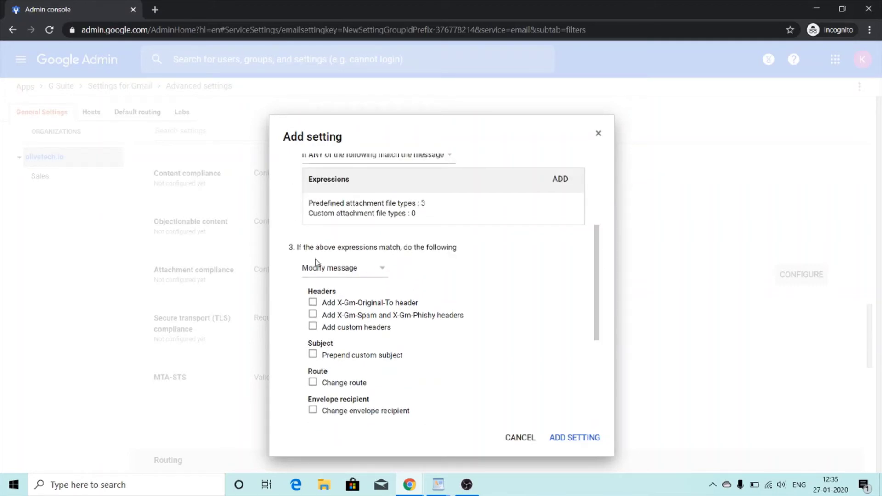
{"action": "mouse_move", "coordinate": [335, 212]}
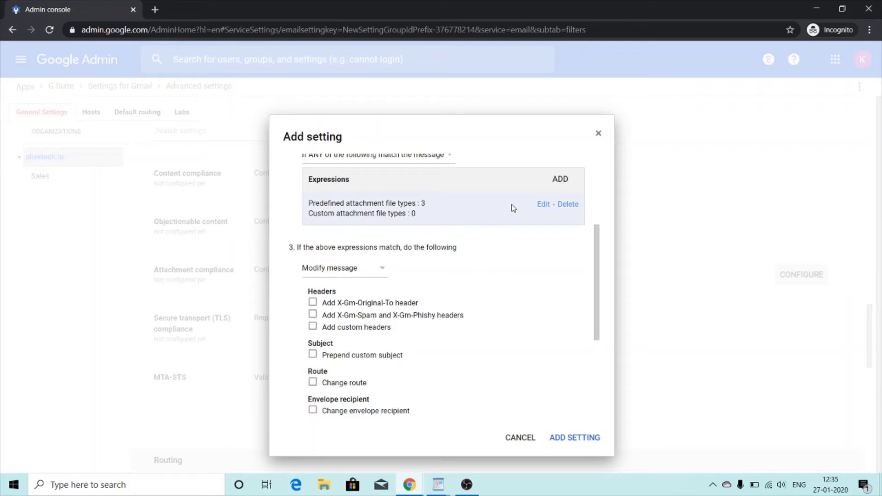
{"action": "left_click", "coordinate": [544, 204]}
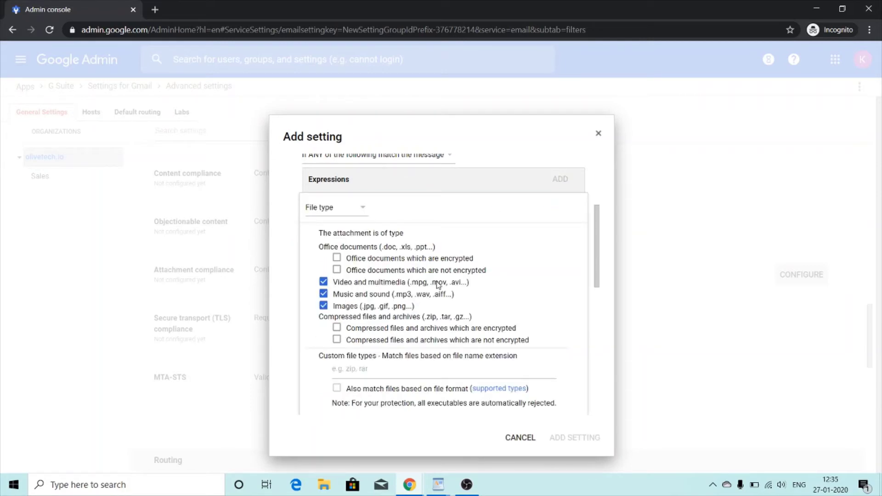
{"action": "left_click_drag", "start_coordinate": [599, 272], "coordinate": [599, 348]}
- Keep Modify message as the action and strip attachments from matching messages
{"action": "left_click", "coordinate": [570, 201]}
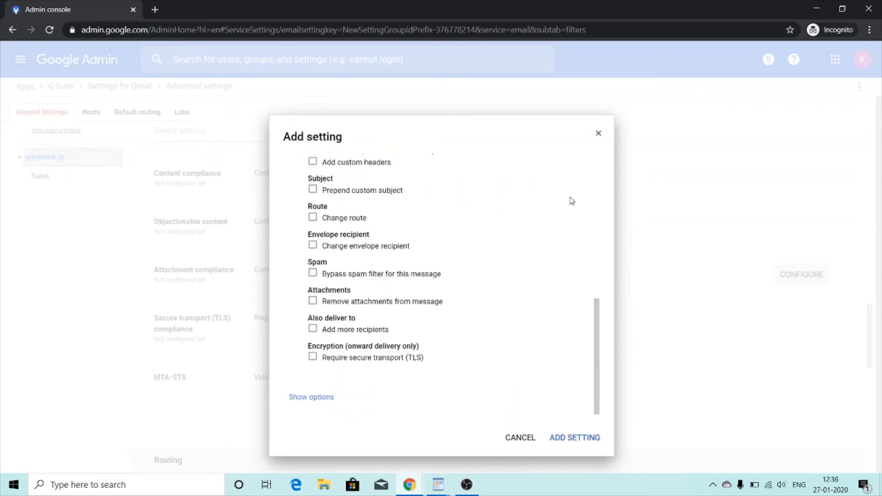
{"action": "left_click_drag", "start_coordinate": [596, 321], "coordinate": [591, 213]}
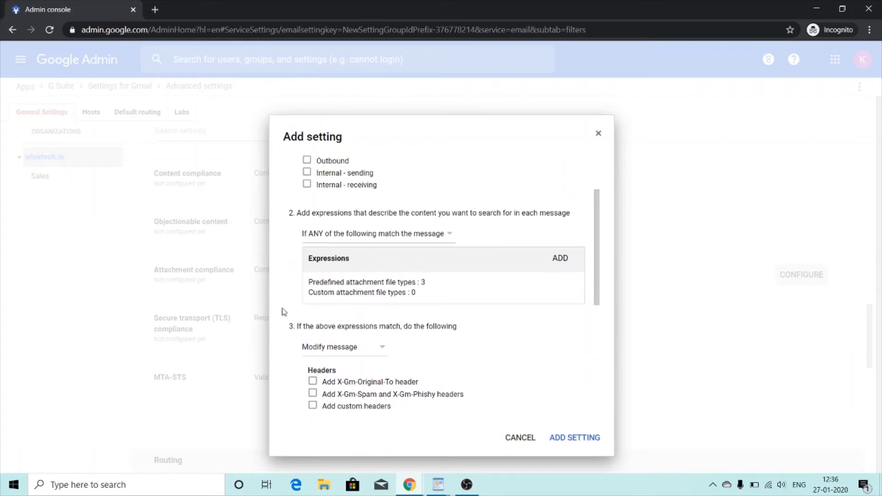
{"action": "left_click", "coordinate": [374, 355]}
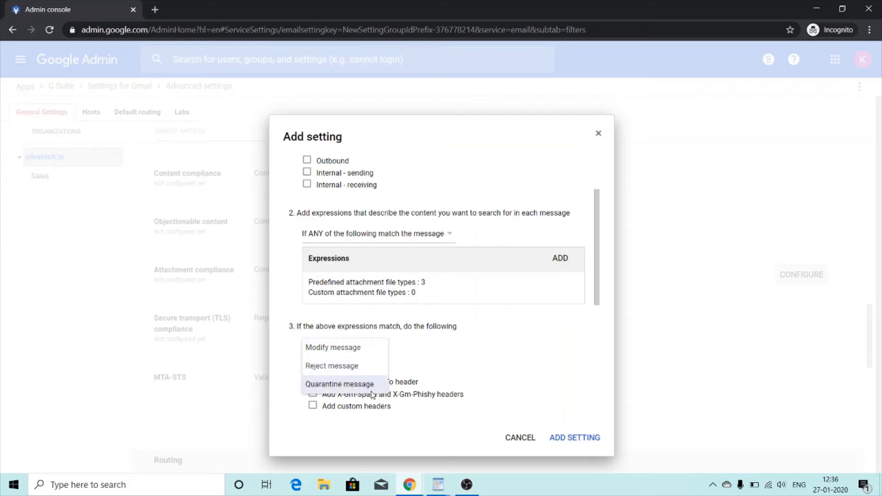
{"action": "left_click", "coordinate": [363, 352]}
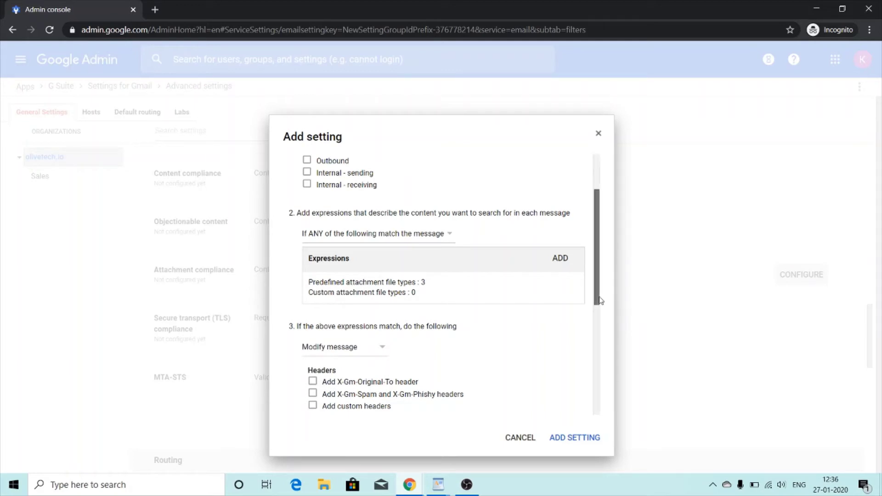
{"action": "left_click_drag", "start_coordinate": [599, 301], "coordinate": [599, 410]}
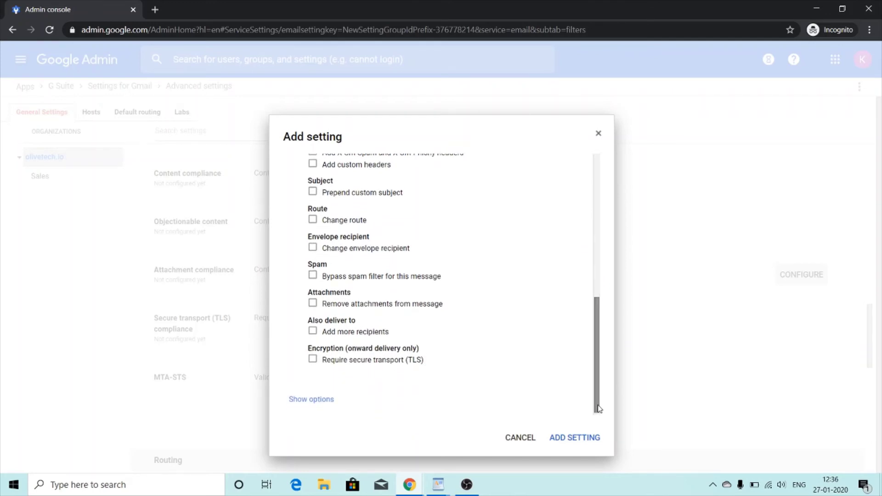
{"action": "left_click", "coordinate": [313, 304]}
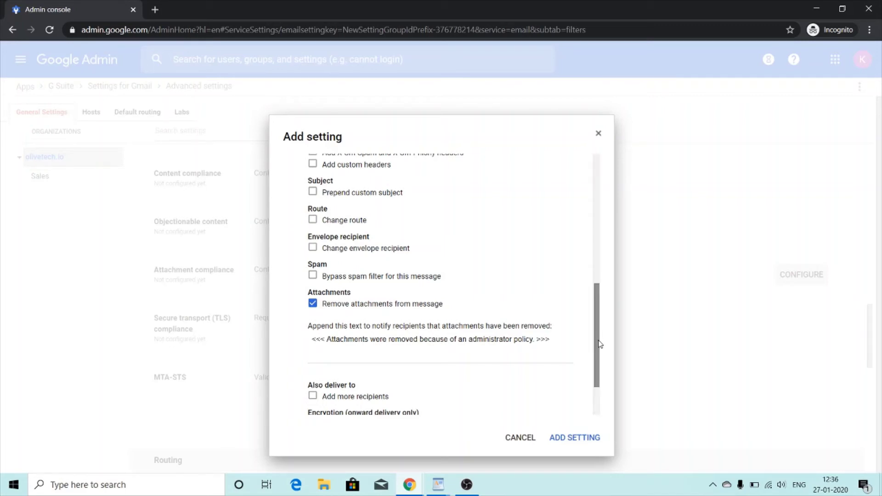
- Keep the administrator-policy removal notice and apply the rule to Users accounts
{"action": "scroll", "coordinate": [600, 344], "scroll_direction": "down", "scroll_amount": 1}
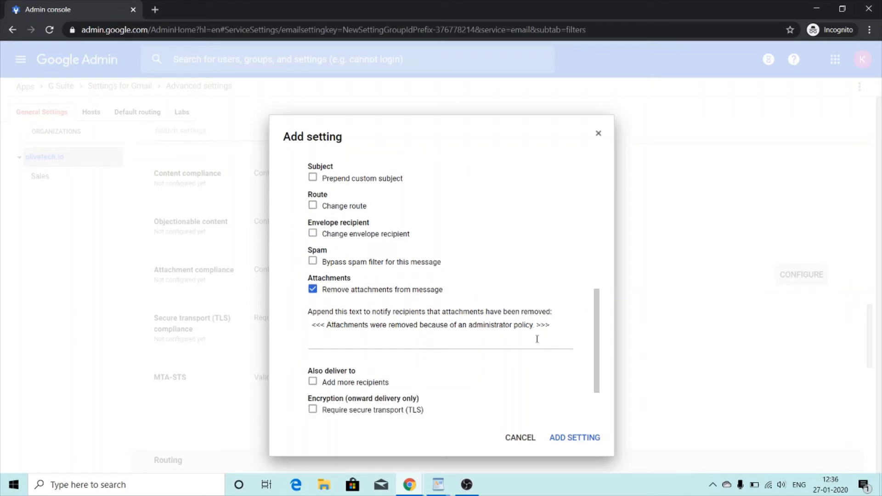
{"action": "left_click_drag", "start_coordinate": [559, 329], "coordinate": [313, 316]}
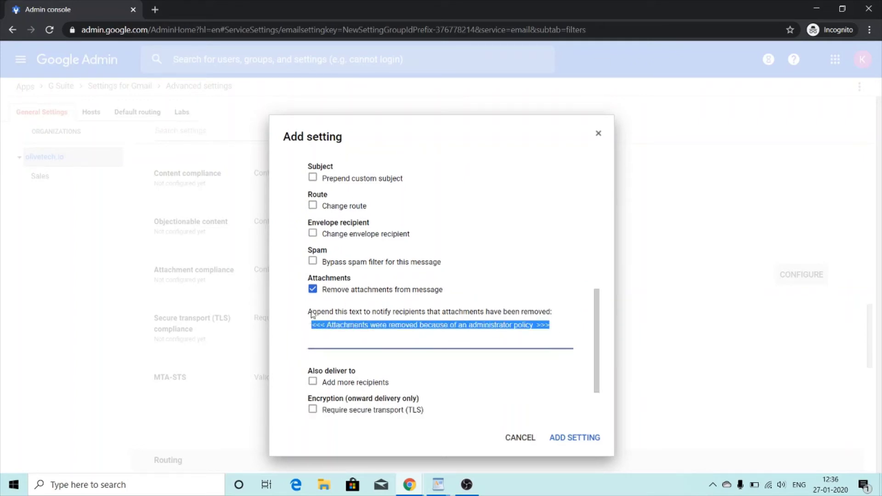
{"action": "left_click", "coordinate": [598, 338]}
{"action": "left_click_drag", "start_coordinate": [598, 340], "coordinate": [599, 368]}
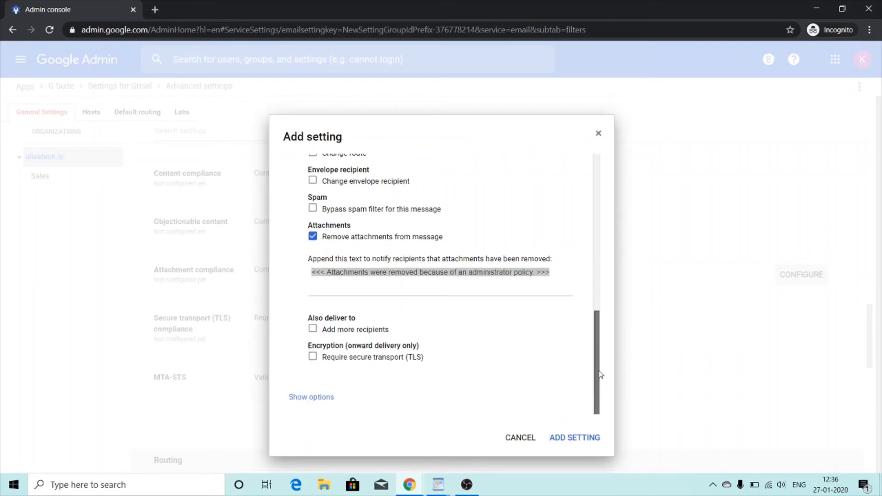
{"action": "left_click", "coordinate": [530, 291]}
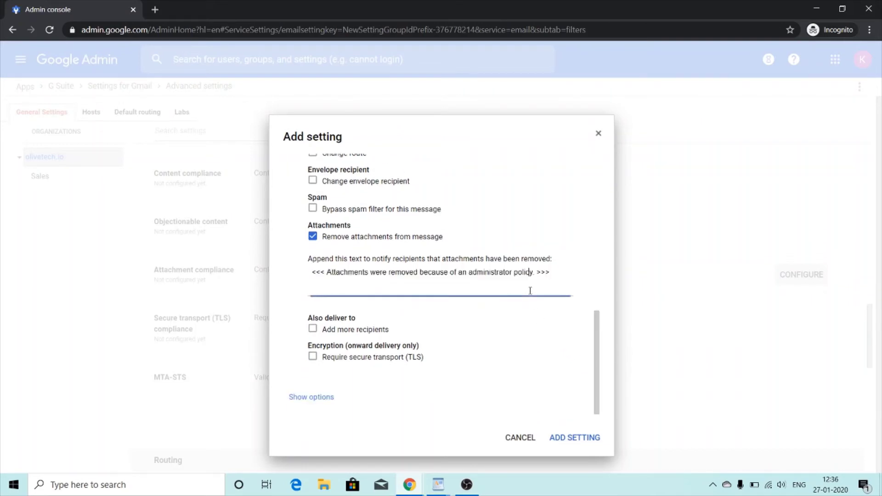
{"action": "left_click", "coordinate": [321, 397]}
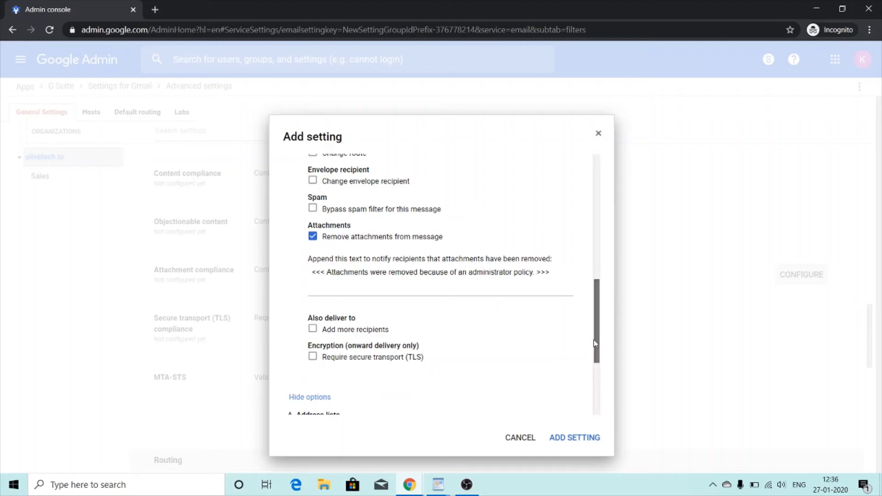
{"action": "left_click_drag", "start_coordinate": [593, 344], "coordinate": [603, 398]}
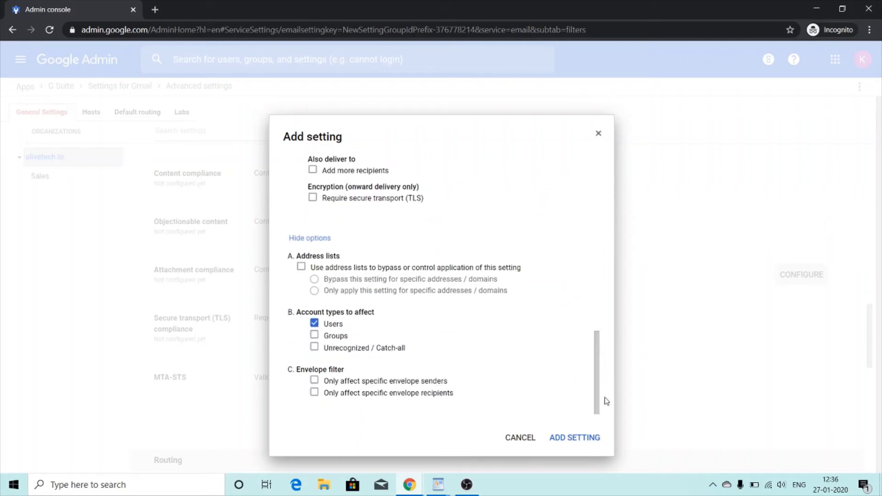
{"action": "left_click", "coordinate": [315, 323]}
{"action": "left_click", "coordinate": [315, 323]}
- Add the attachment compliance rule and save the Gmail advanced settings
{"action": "left_click", "coordinate": [564, 439]}
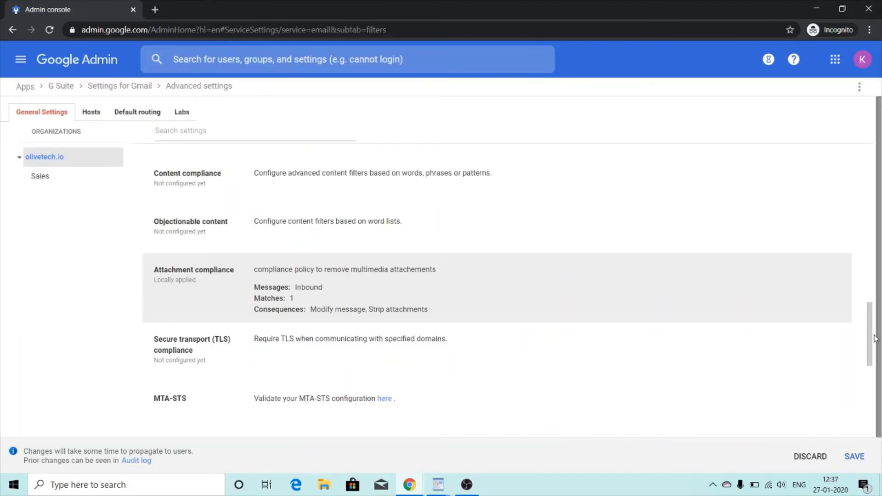
{"action": "left_click_drag", "start_coordinate": [874, 338], "coordinate": [872, 386]}
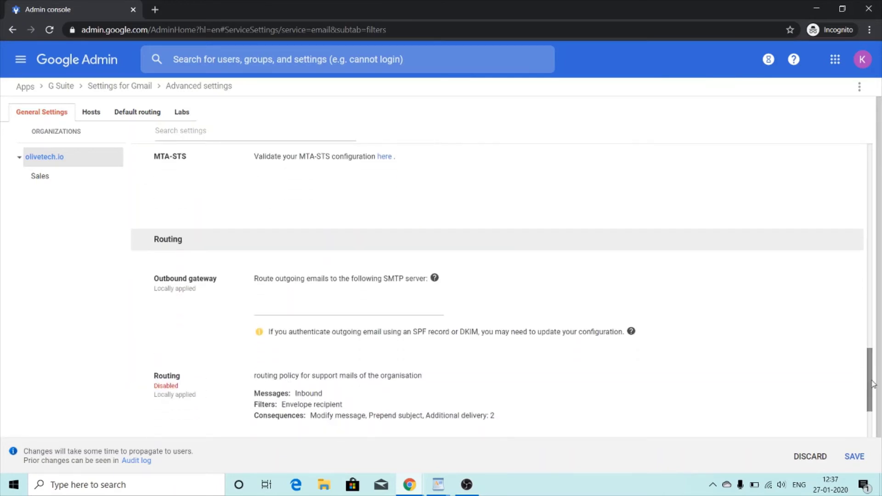
{"action": "left_click", "coordinate": [853, 457]}
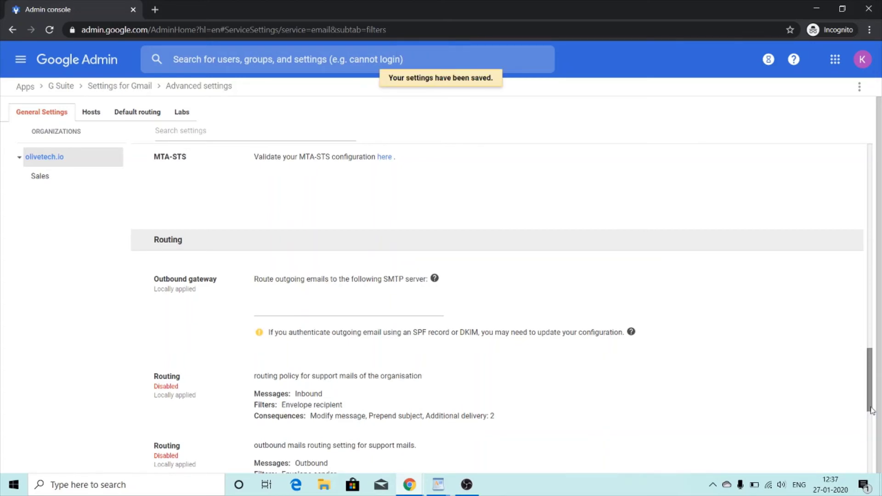
{"action": "left_click_drag", "start_coordinate": [871, 410], "coordinate": [874, 341]}
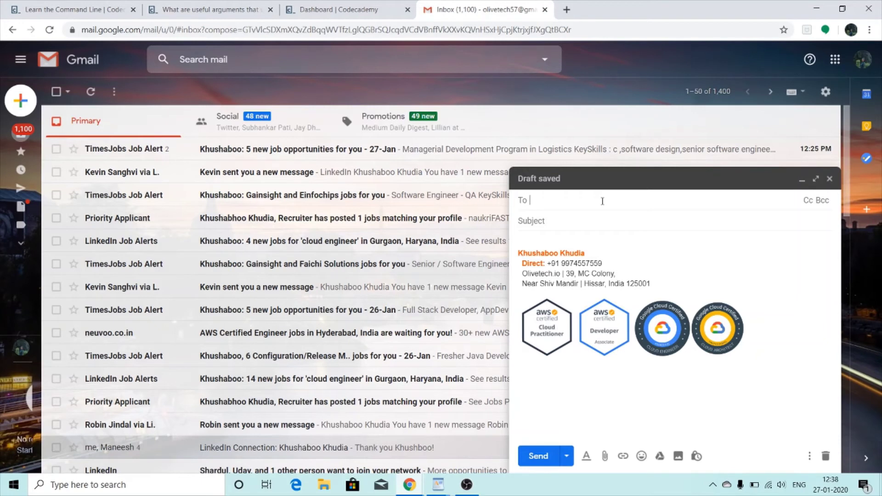
- Address the draft to the test recipient with the subject 'test mail'
{"action": "type", "text": "khudia"}
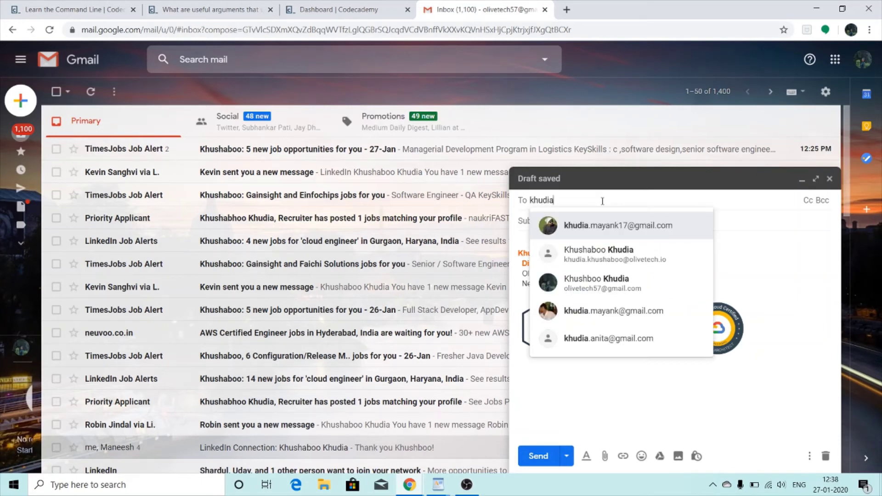
{"action": "left_click", "coordinate": [597, 252]}
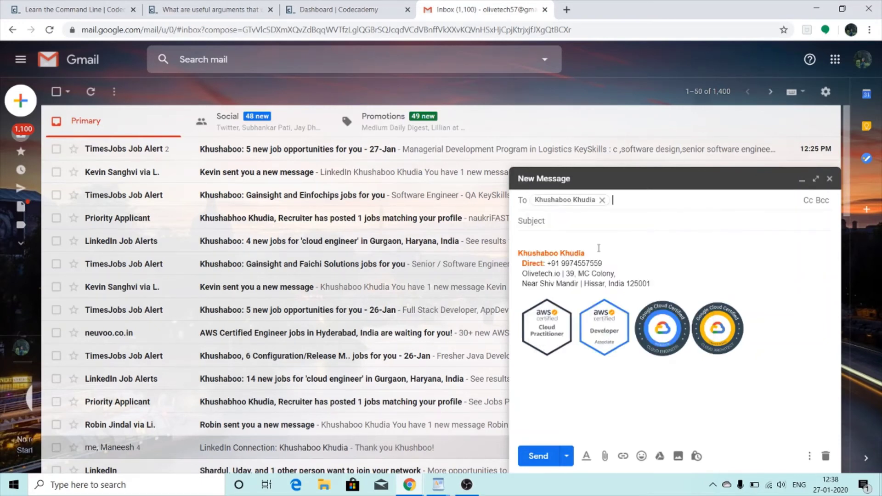
{"action": "left_click", "coordinate": [533, 222]}
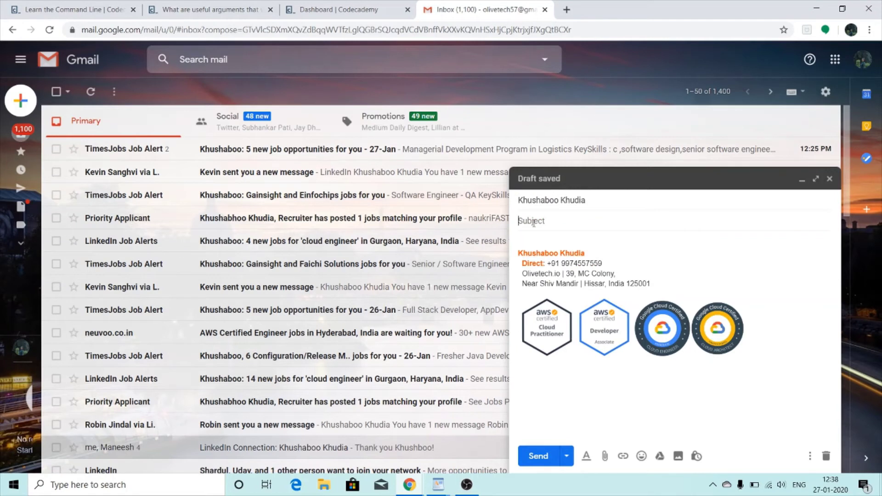
{"action": "type", "text": "test mail"}
- Write a body about setting the organisation's compliance policy
{"action": "left_click", "coordinate": [535, 241]}
{"action": "type", "text": "mail to set the compa"}
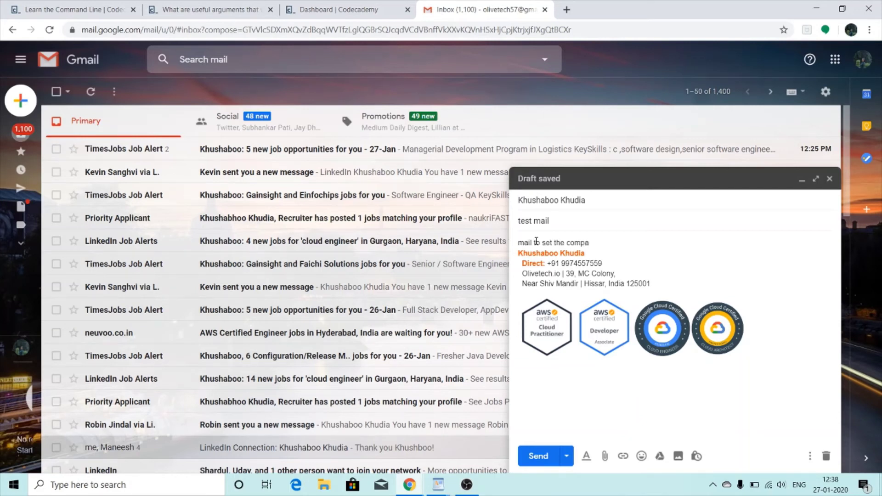
{"action": "key", "text": "BackSpace"}
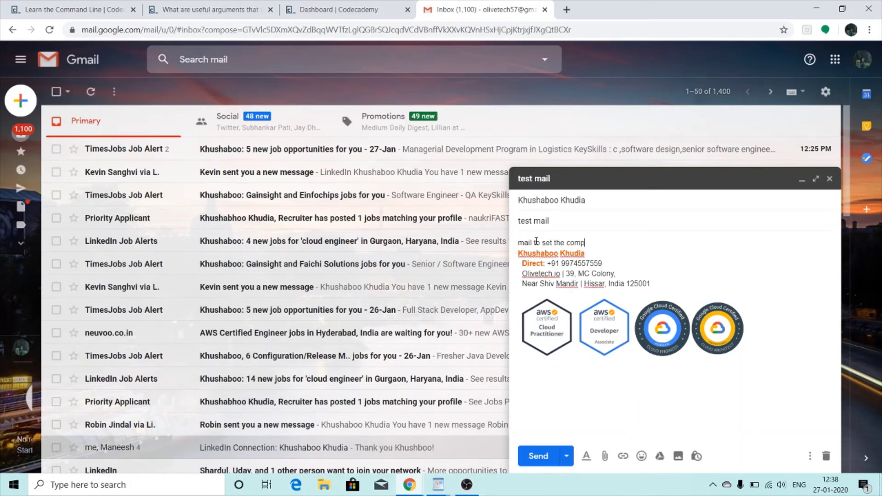
{"action": "type", "text": "lianx"}
{"action": "type", "text": "e policy we"}
{"action": "type", "text": " set tpo"}
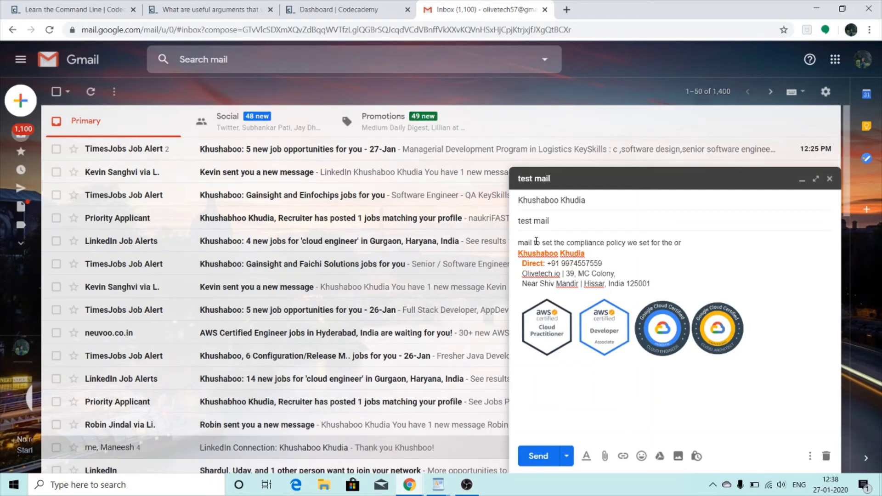
{"action": "type", "text": "ganisation"}
- Attach IMG_20190630_153237.jpg from the Desktop to the test mail
{"action": "left_click", "coordinate": [604, 456]}
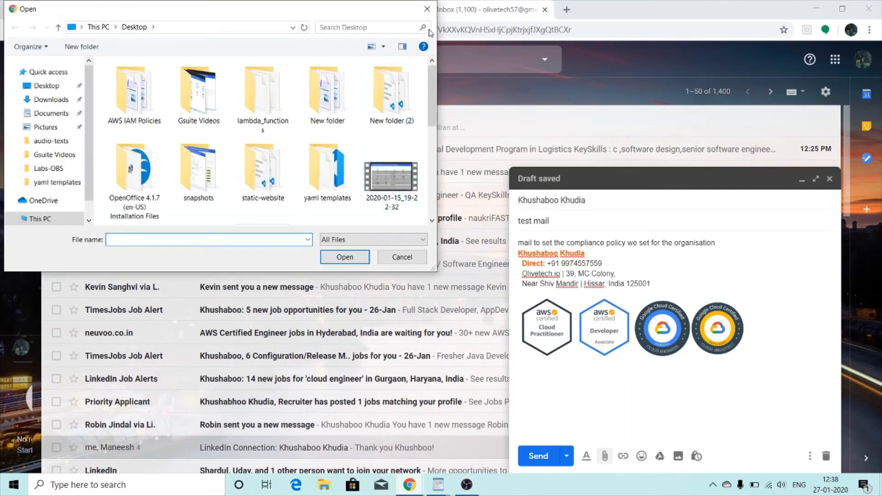
{"action": "left_click", "coordinate": [53, 85]}
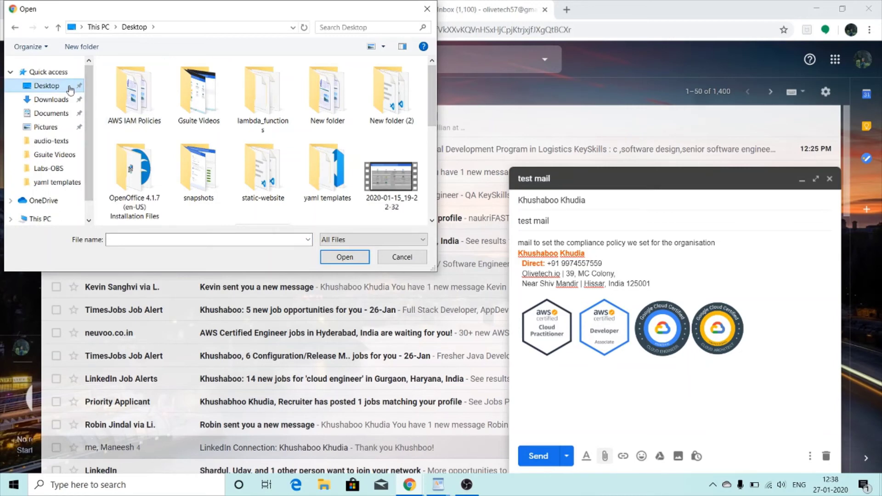
{"action": "scroll", "coordinate": [391, 119], "scroll_direction": "down", "scroll_amount": 3}
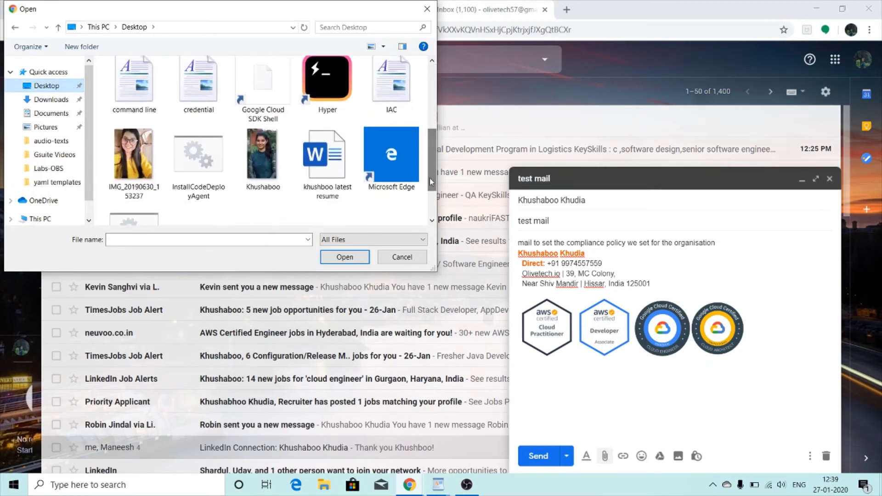
{"action": "double_click", "coordinate": [137, 177]}
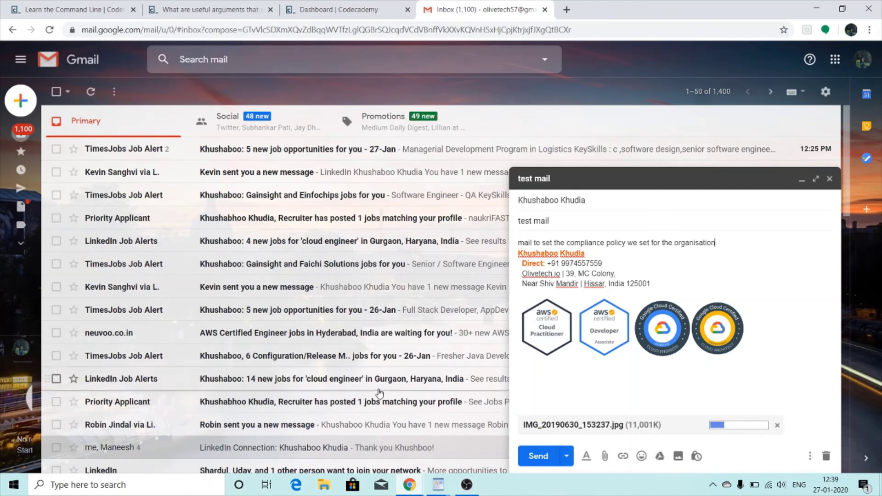
- Load gmail.com in a new incognito tab of the Admin console window
{"action": "mouse_move", "coordinate": [410, 483]}
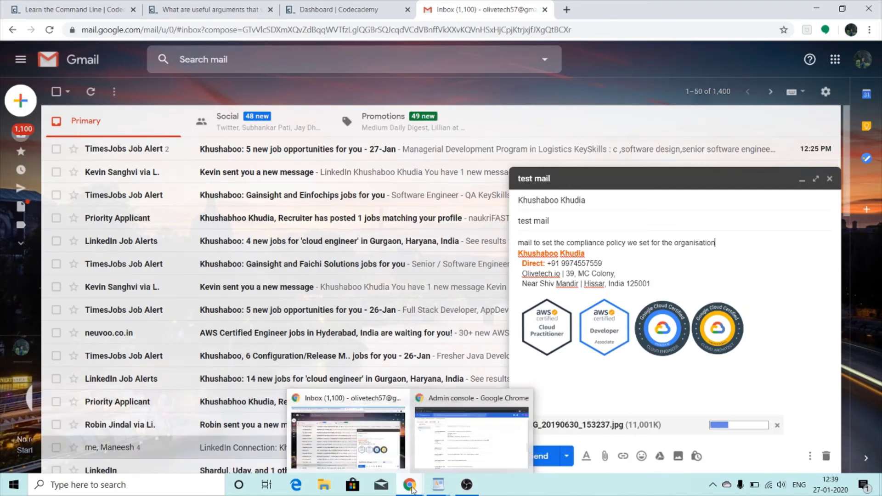
{"action": "left_click", "coordinate": [464, 432]}
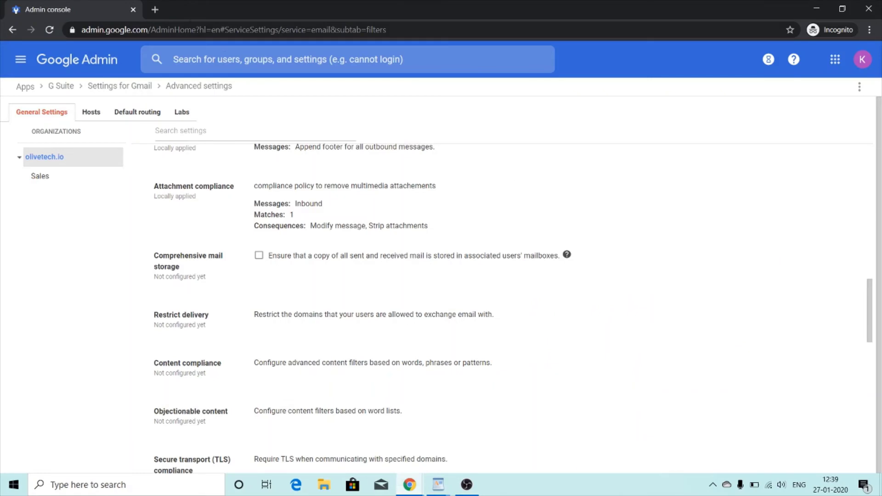
{"action": "left_click", "coordinate": [155, 10]}
{"action": "type", "text": "gmail"}
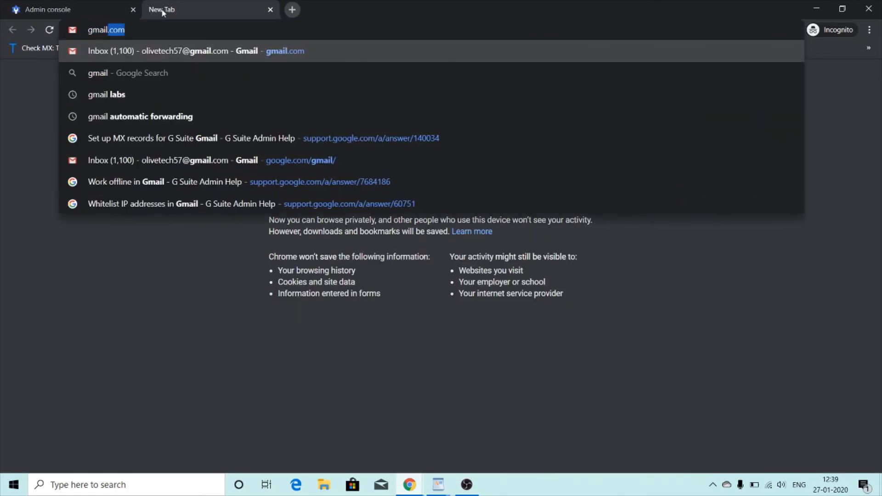
{"action": "type", "text": ".com"}
{"action": "key", "text": "Return"}
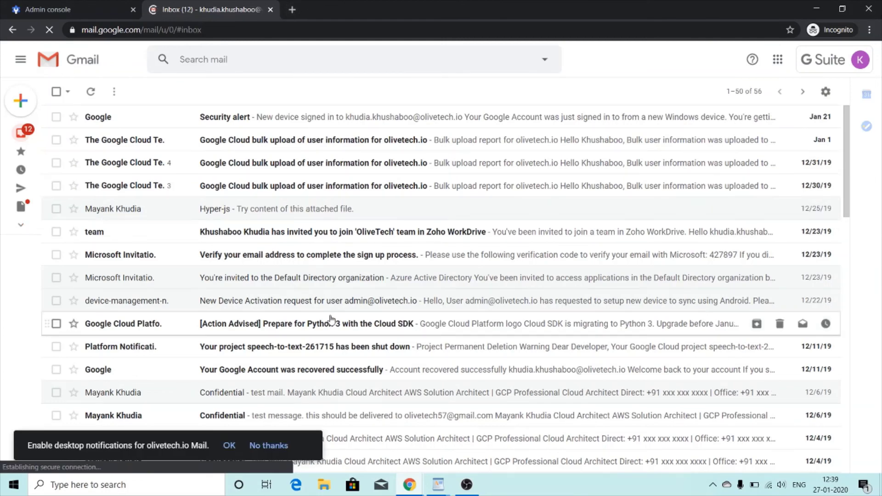
- Send the drafted test mail with its image attachment to the test recipient
{"action": "mouse_move", "coordinate": [443, 492]}
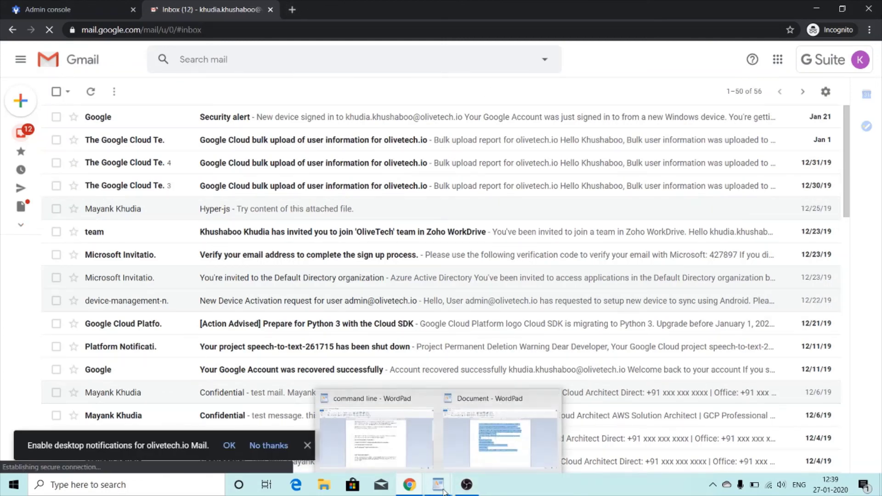
{"action": "mouse_move", "coordinate": [410, 484]}
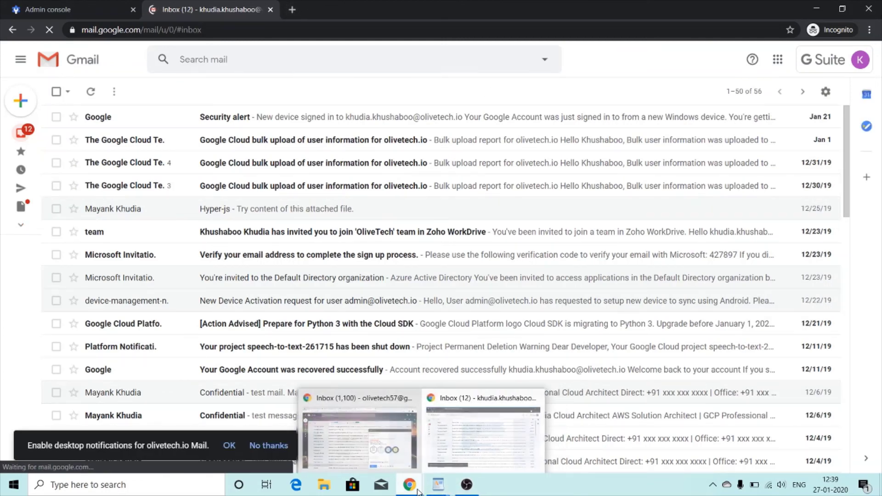
{"action": "left_click", "coordinate": [368, 423]}
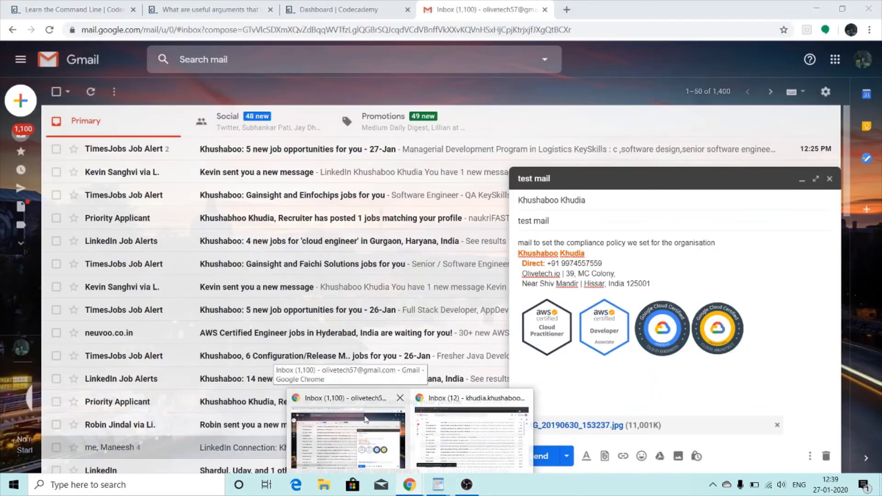
{"action": "left_click", "coordinate": [540, 456]}
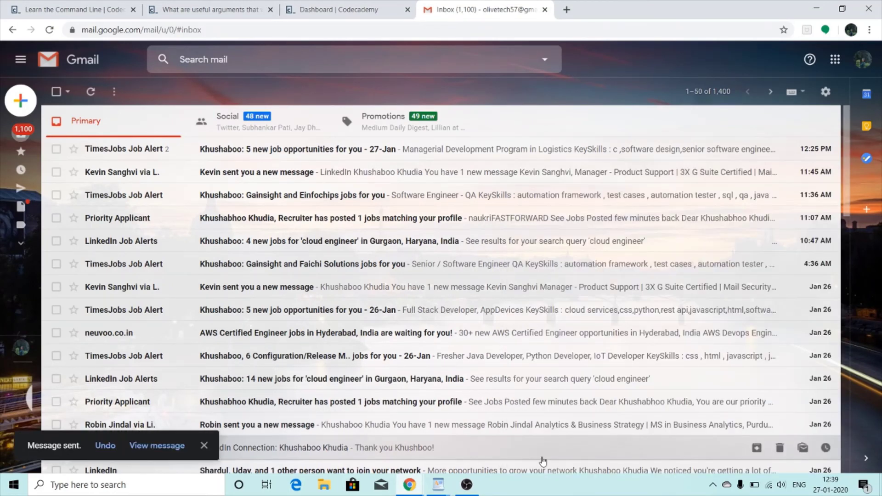
{"action": "mouse_move", "coordinate": [413, 489]}
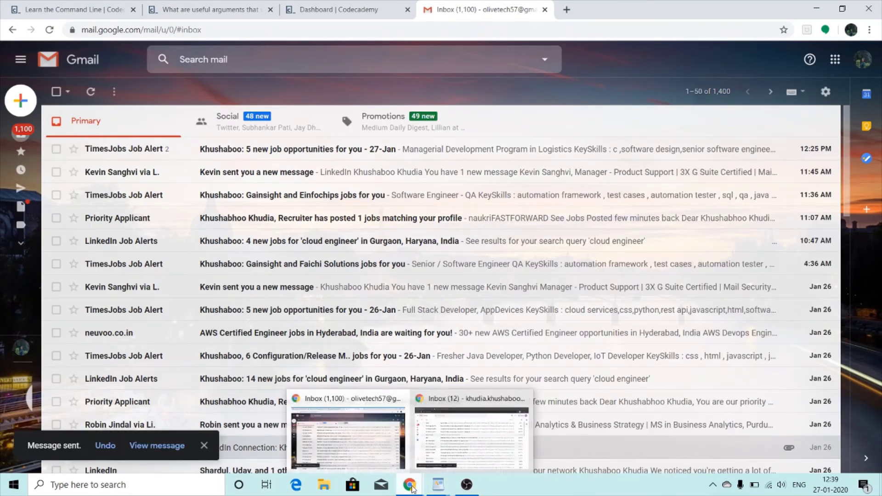
{"action": "left_click", "coordinate": [448, 433]}
- Refresh the recipient's incognito Gmail inbox repeatedly until the test mail arrives
{"action": "left_click", "coordinate": [484, 437]}
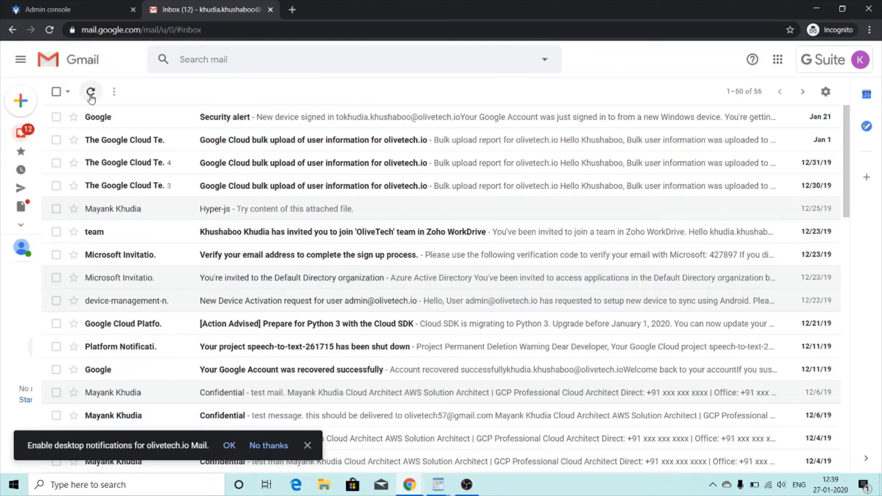
{"action": "left_click", "coordinate": [91, 94]}
{"action": "left_click", "coordinate": [91, 95]}
{"action": "left_click", "coordinate": [91, 94]}
{"action": "left_click", "coordinate": [91, 95]}
{"action": "left_click", "coordinate": [91, 95]}
{"action": "left_click", "coordinate": [91, 94]}
{"action": "left_click", "coordinate": [91, 94]}
{"action": "left_click", "coordinate": [91, 94]}
{"action": "left_click", "coordinate": [91, 94]}
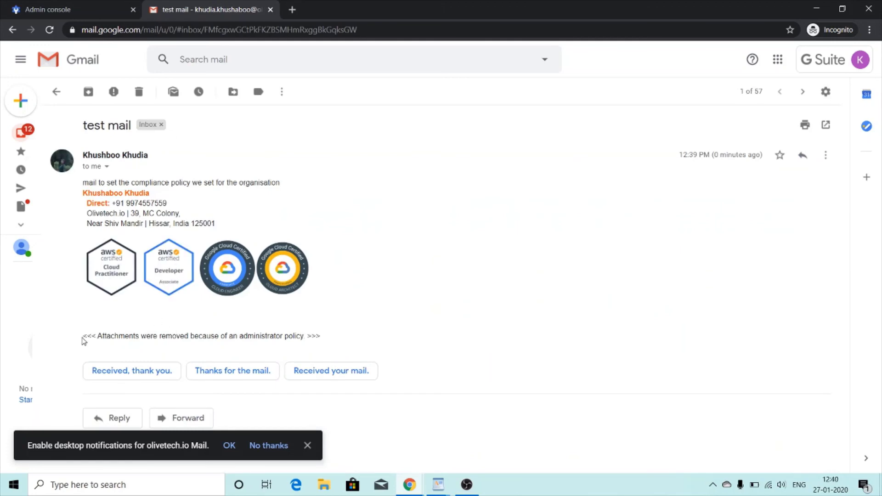
- Highlight the notice 'Attachments were removed because of an administrator policy' to confirm the image was stripped
{"action": "left_click_drag", "start_coordinate": [184, 336], "coordinate": [222, 352]}
{"action": "left_click", "coordinate": [356, 356]}
{"action": "left_click_drag", "start_coordinate": [85, 337], "coordinate": [325, 345]}
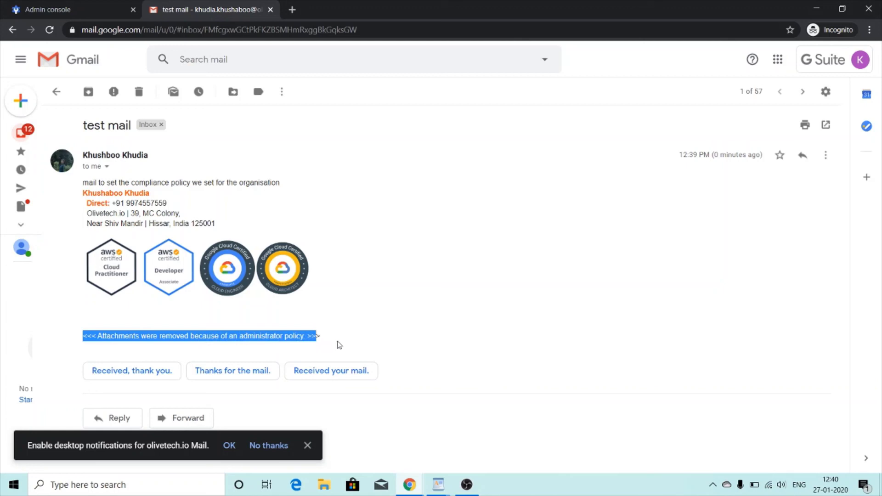
{"action": "left_click", "coordinate": [339, 345]}
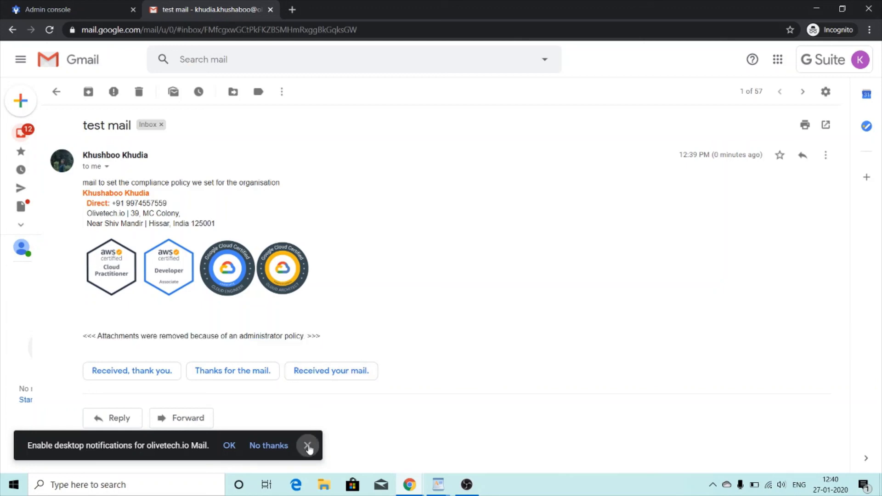